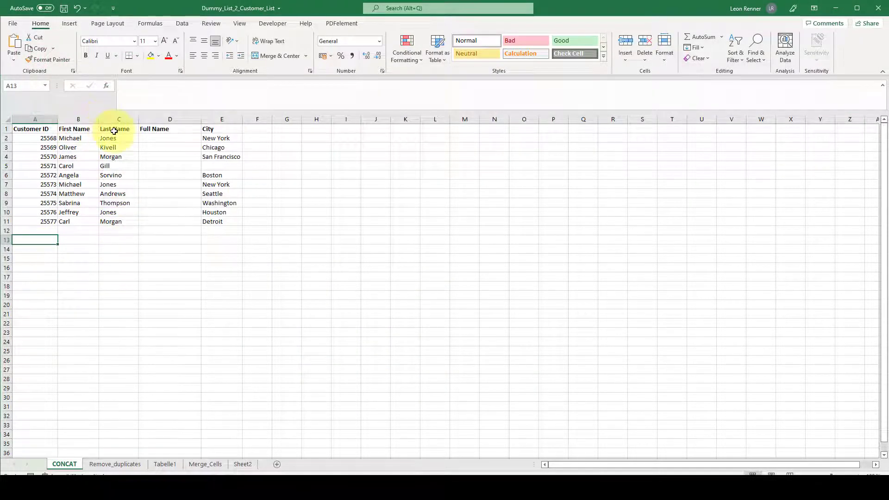
Step: Enter =CONCAT(B2; C2) in D2, joining row 2's first and last names with no space
left_click(161, 140)
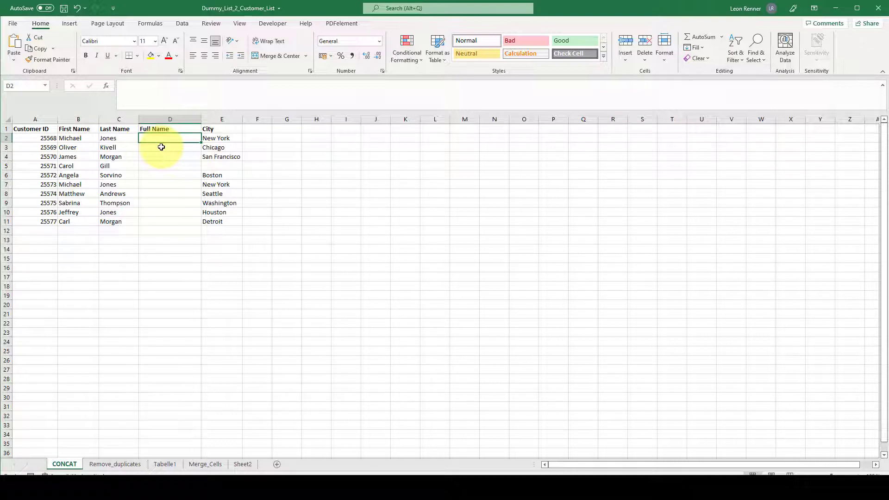
type("=CONCA")
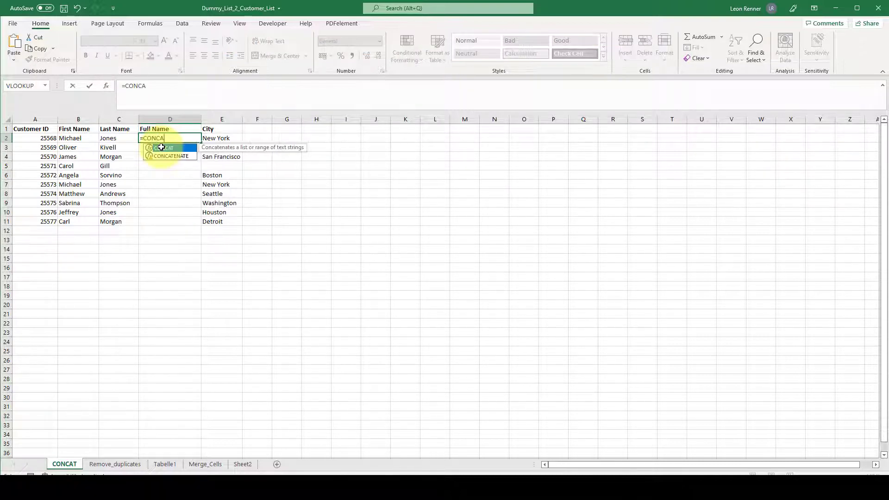
type("T")
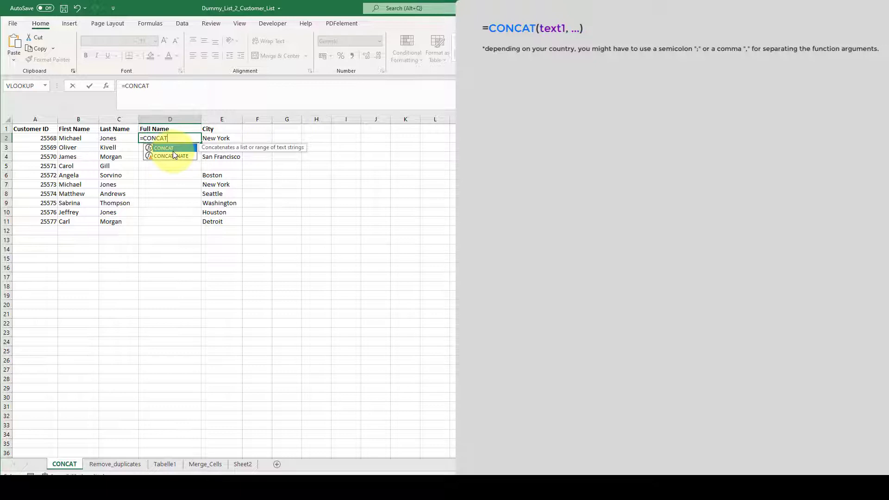
type("(")
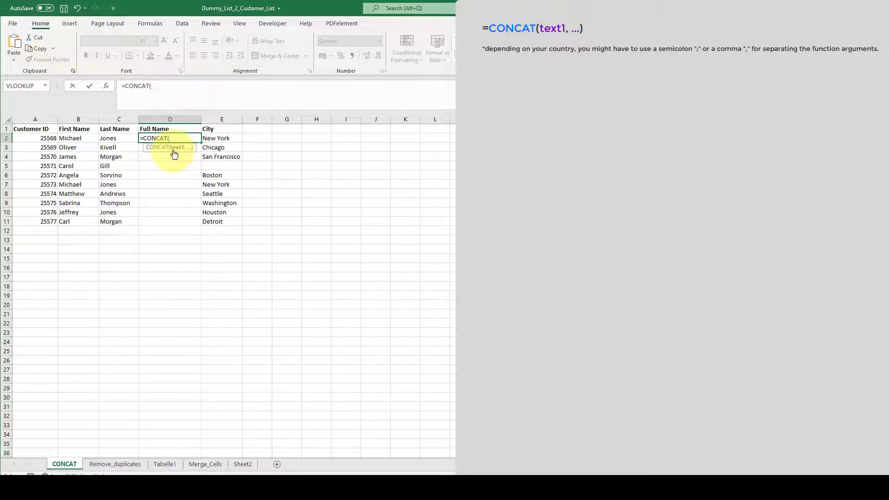
left_click(74, 138)
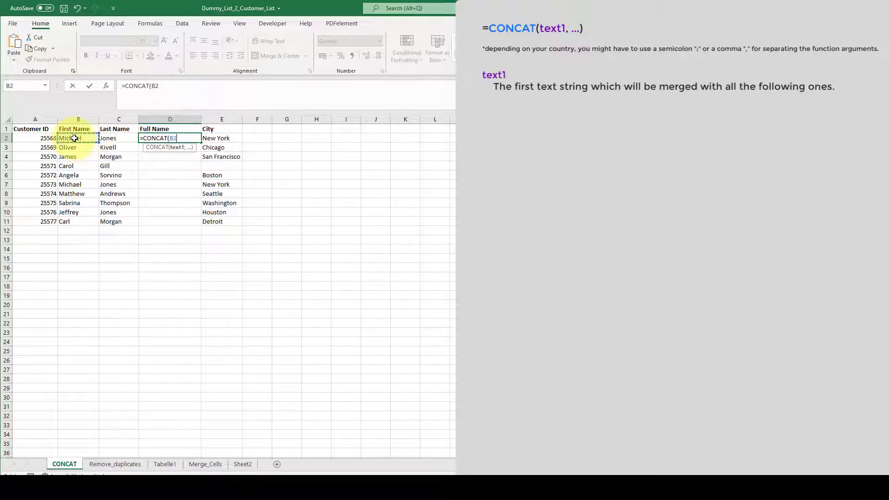
type(";")
left_click(120, 139)
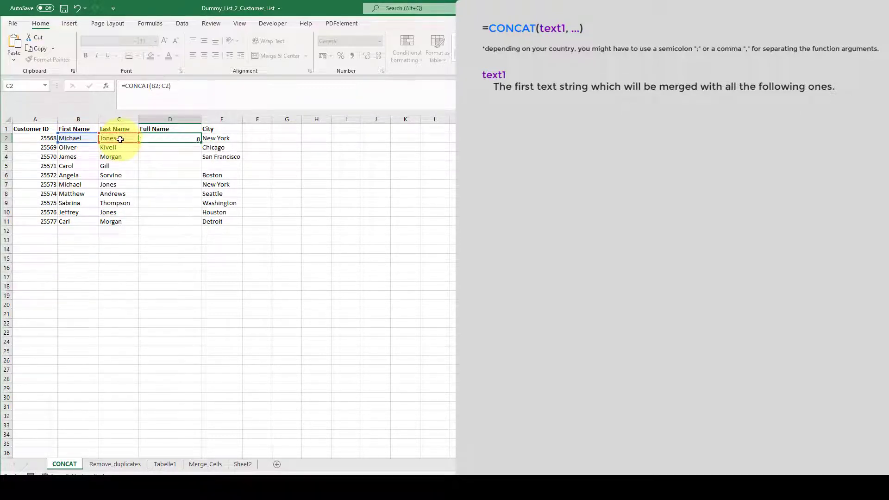
key("Return")
Step: Add a " " space argument to D2's formula, making it =CONCAT(B2; " "; C2)
left_click(168, 138)
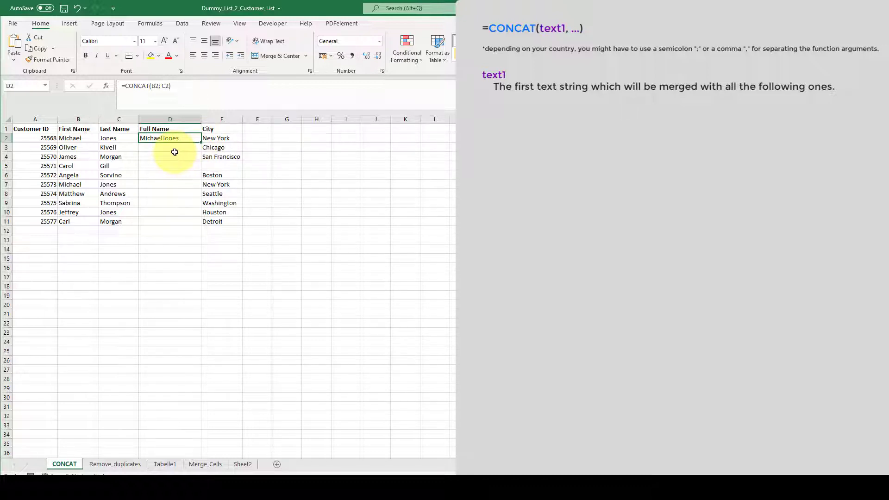
left_click(159, 86)
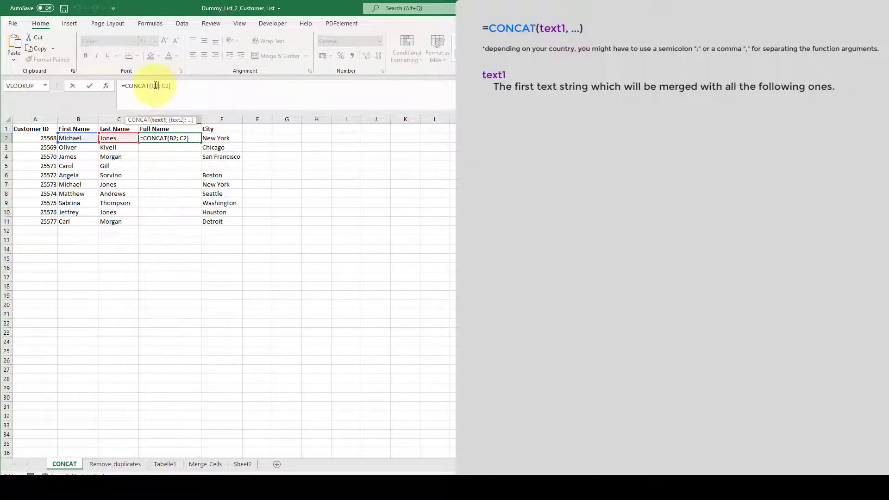
left_click(162, 86)
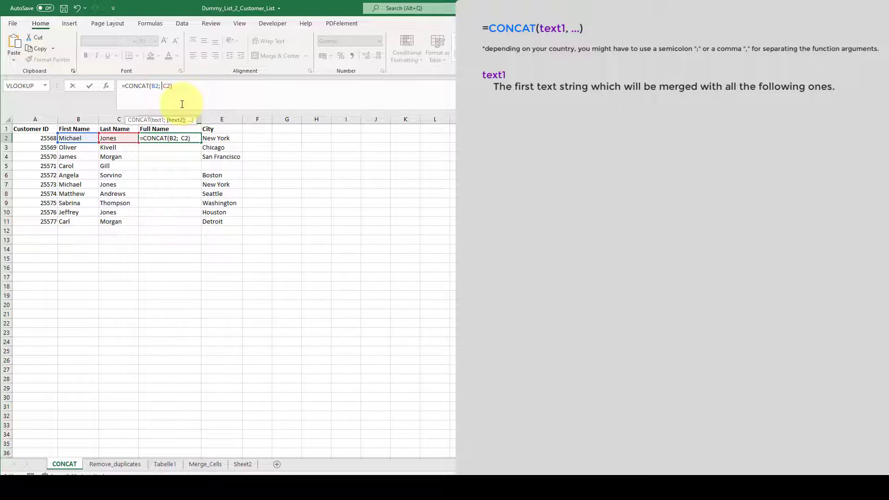
type("\" \";")
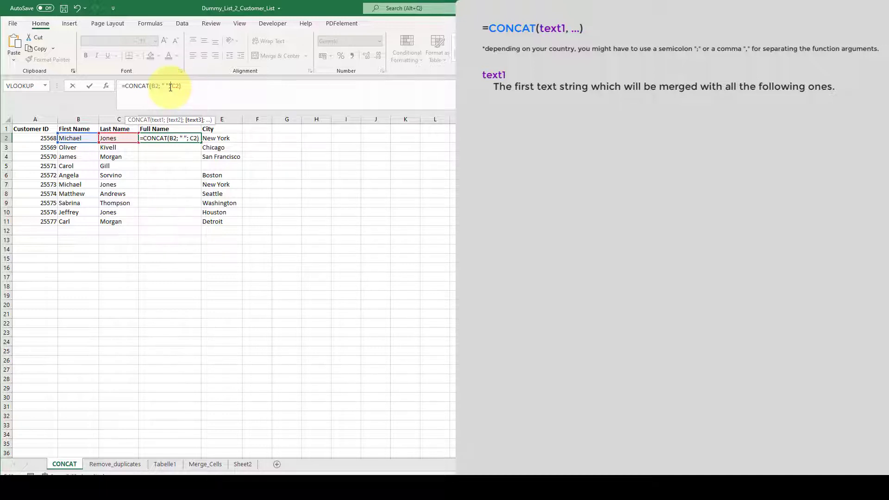
left_click(154, 86)
left_click(165, 85)
left_click(174, 86)
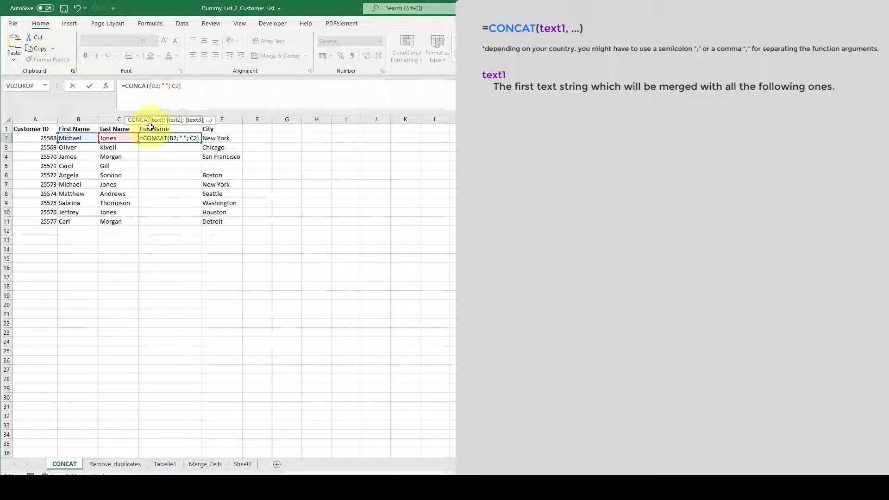
key("Return")
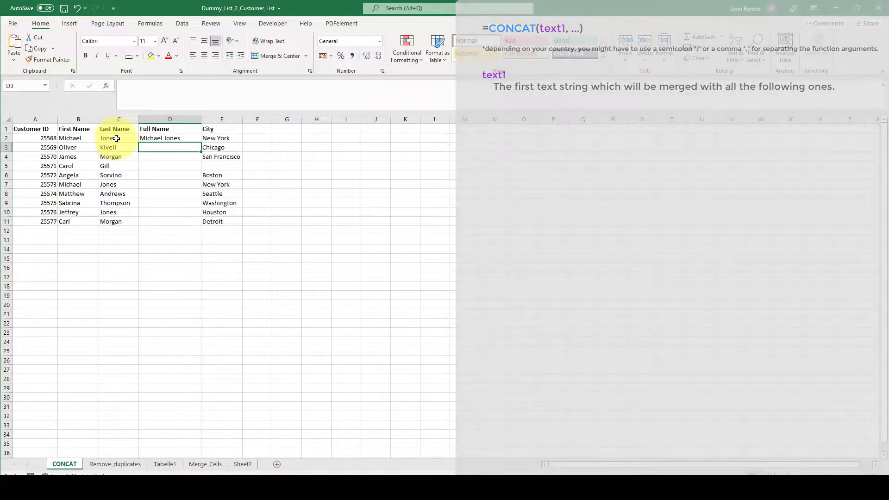
Step: Rewrite D2 as the ampersand formula =B2&" "&C2 instead of CONCAT
key("Up")
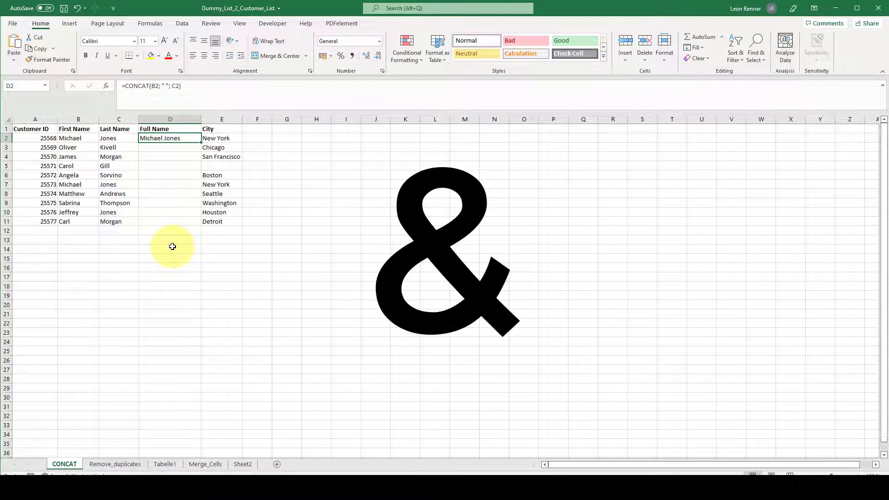
type("=")
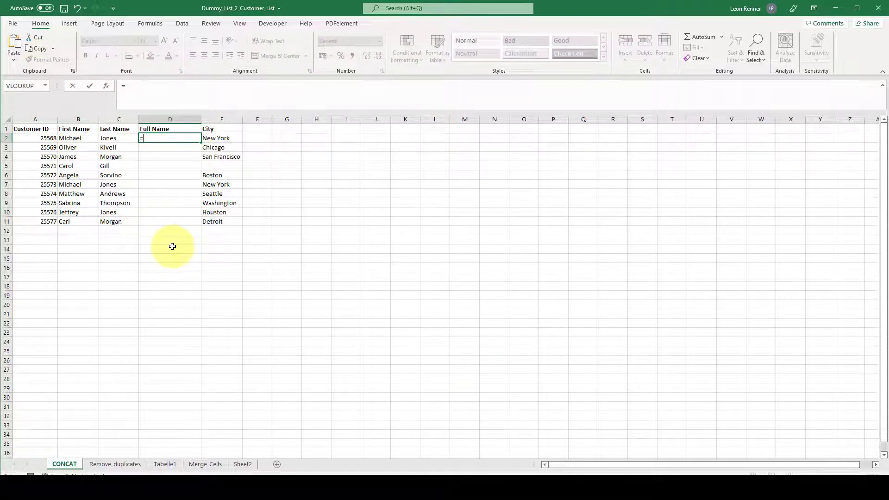
left_click(81, 137)
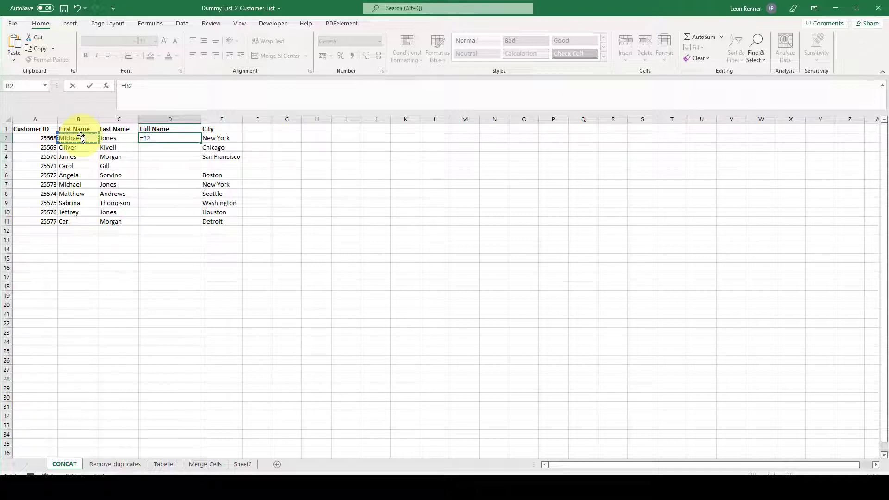
type("&\" \"&")
left_click(119, 137)
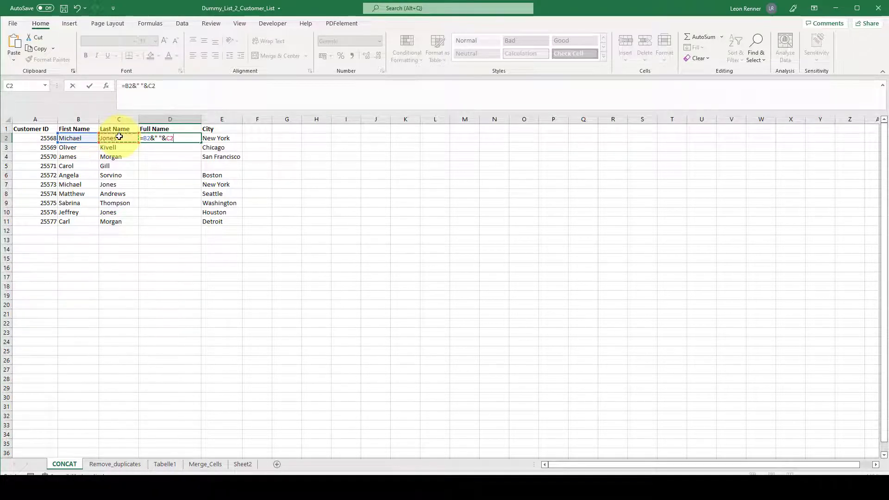
key("Return")
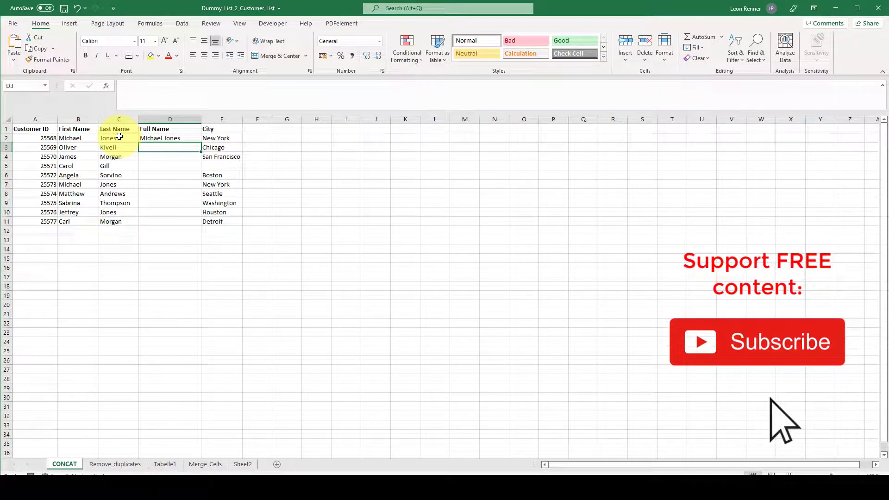
left_click(153, 138)
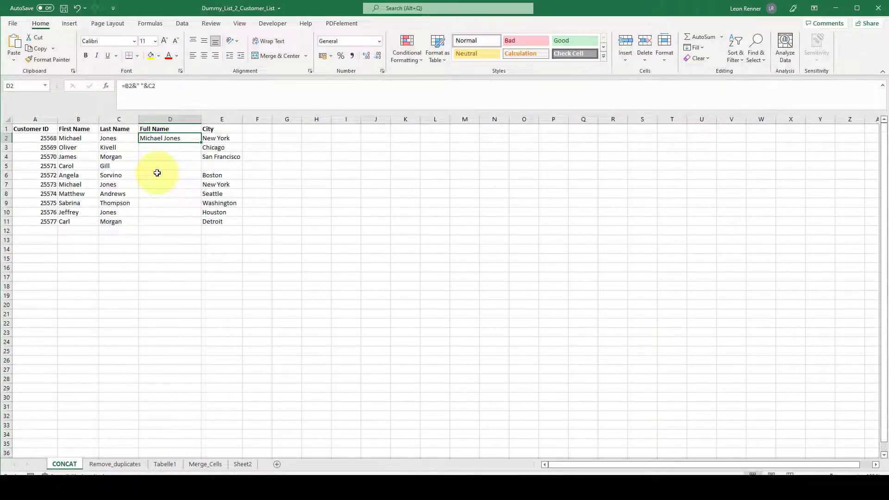
Step: Replace D2's formula with the first customer's full name typed as plain text
key("Delete")
type("Mich")
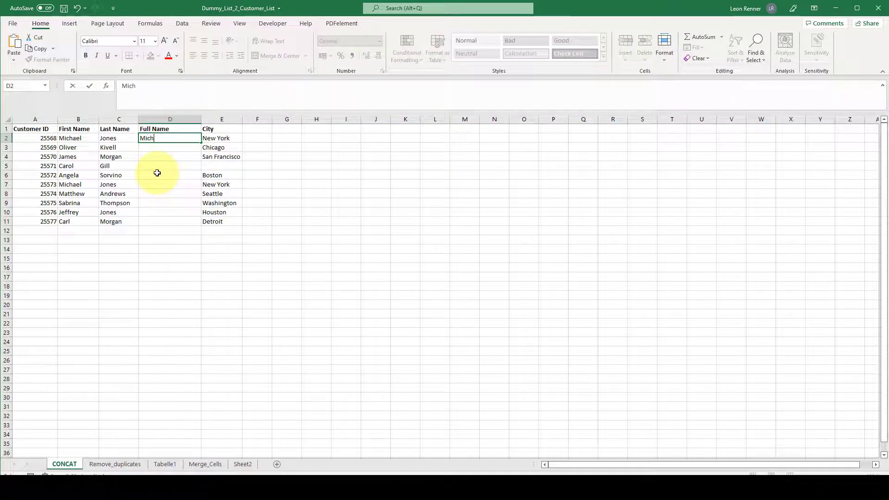
type("ael Jones")
key("ctrl+Return")
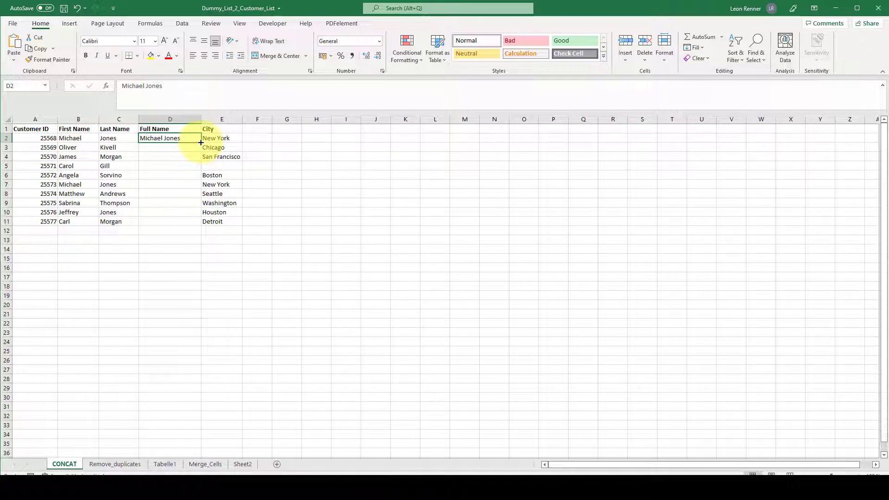
Step: Flash Fill D3:D11 from the D2 example so each customer gets a full name
left_click_drag(201, 142, 200, 223)
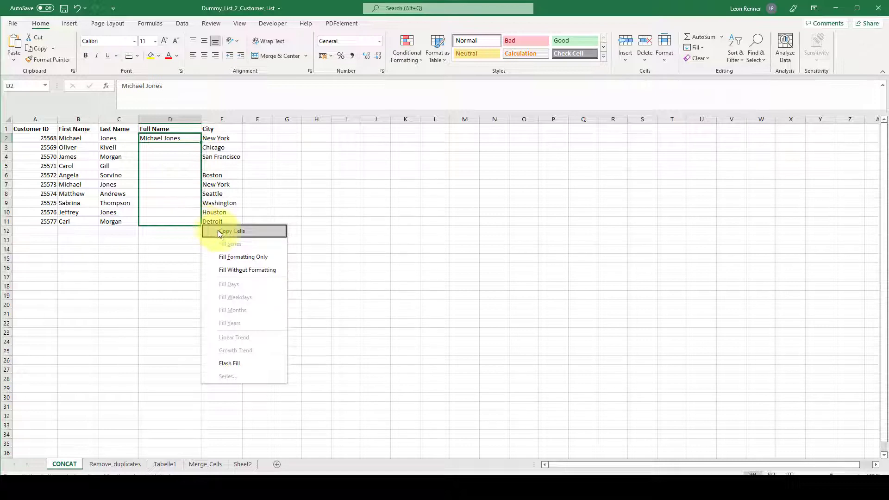
left_click(244, 363)
left_click(177, 200)
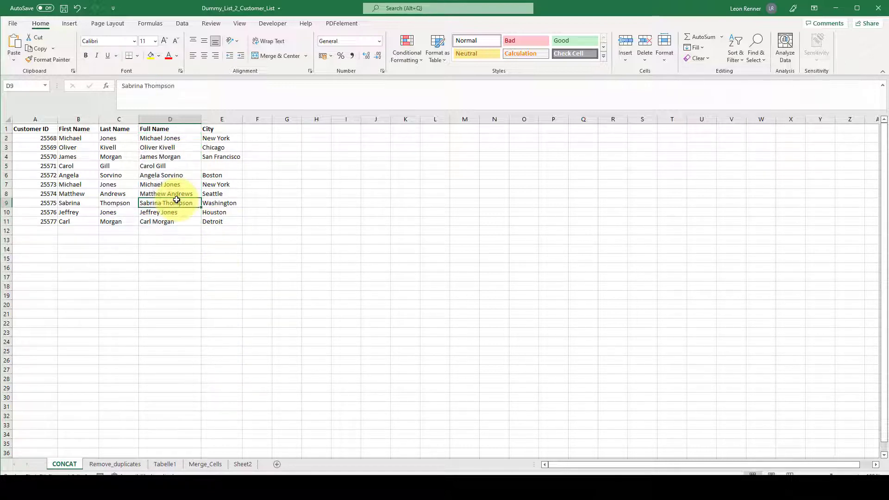
left_click(176, 138)
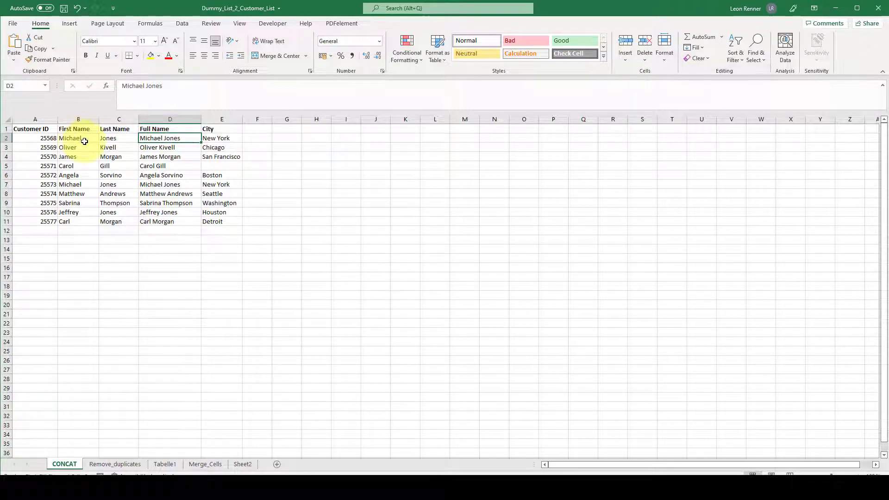
left_click(84, 141)
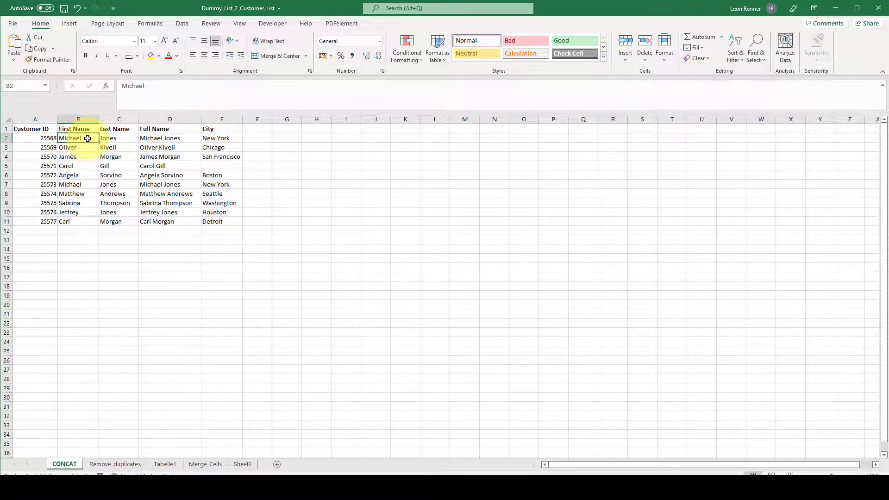
left_click(122, 140)
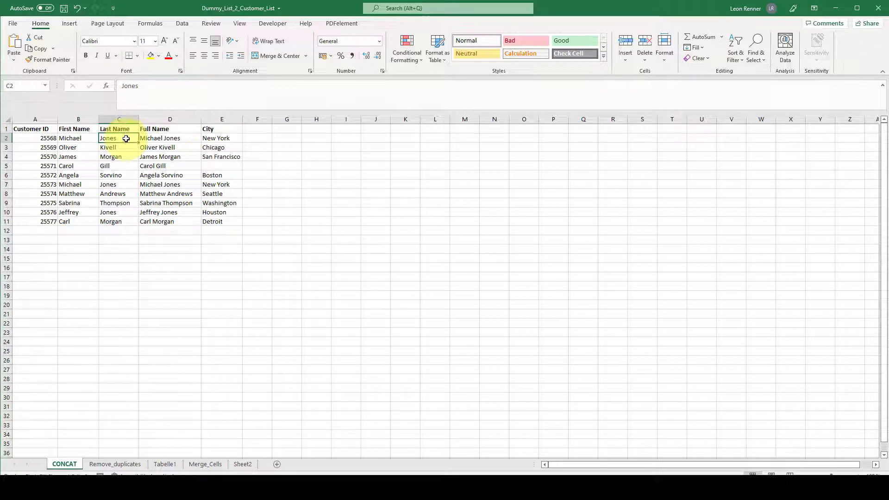
left_click(157, 146)
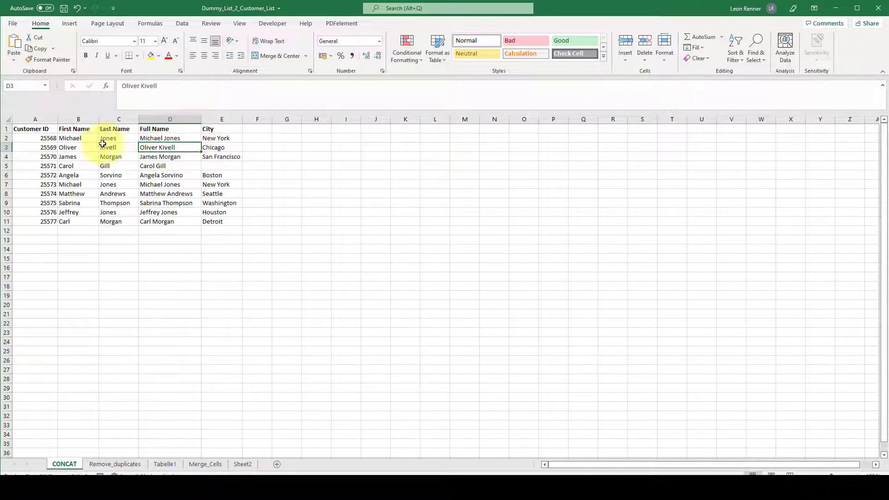